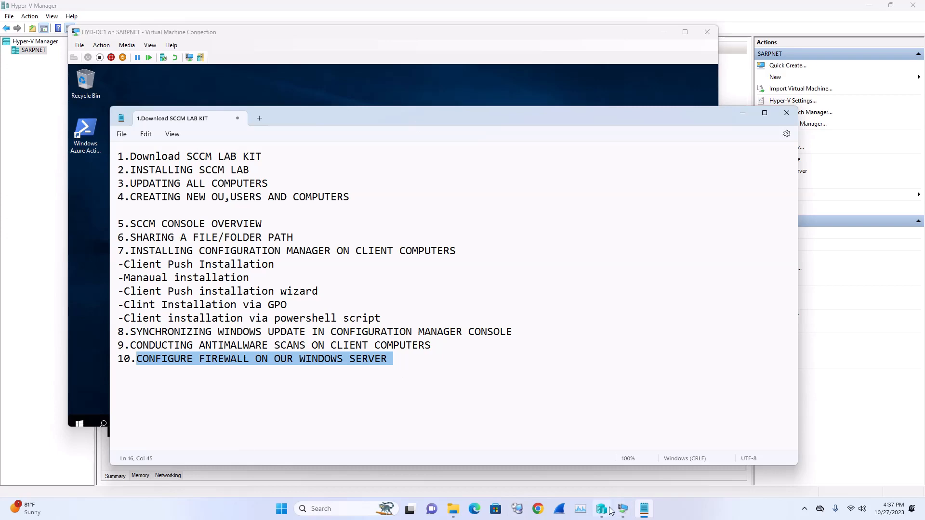
# Step: Switch to the HYD-DC1 virtual machine connection and show it full screen
pyautogui.moveTo(622, 510)
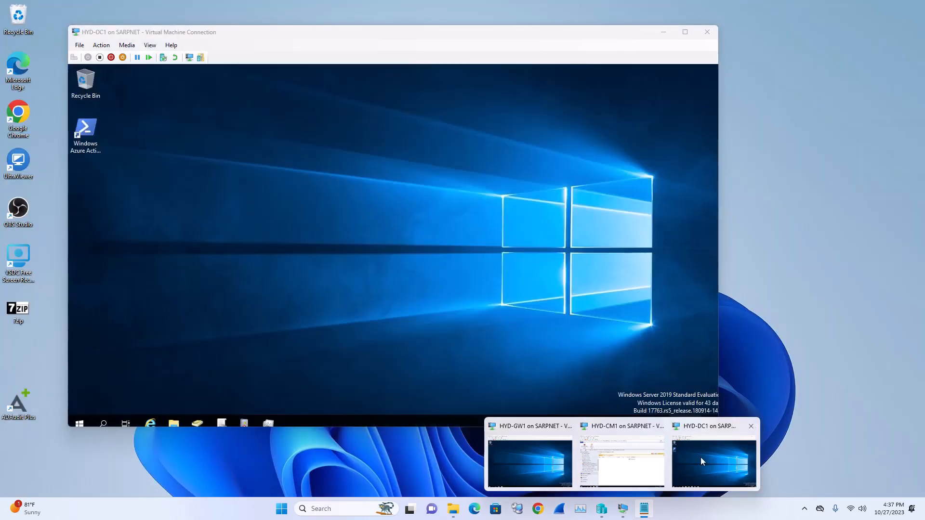
pyautogui.click(701, 457)
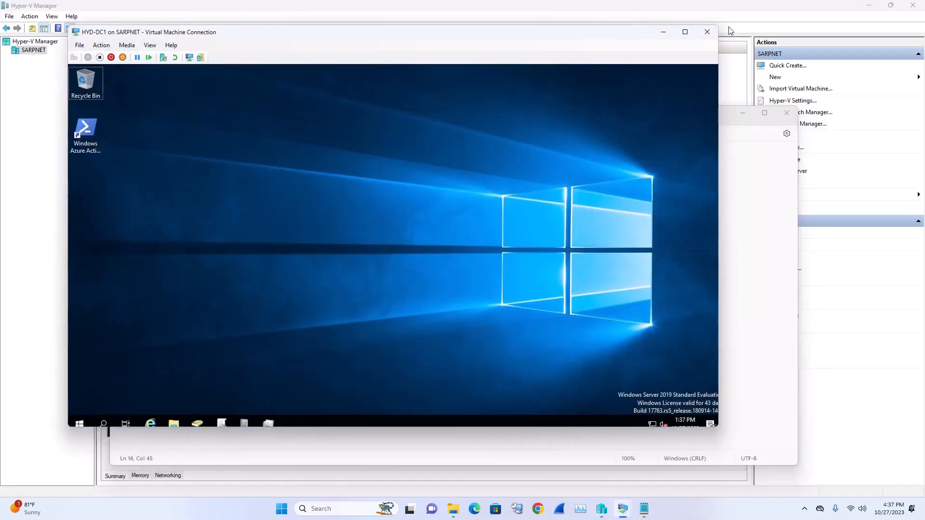
pyautogui.click(687, 32)
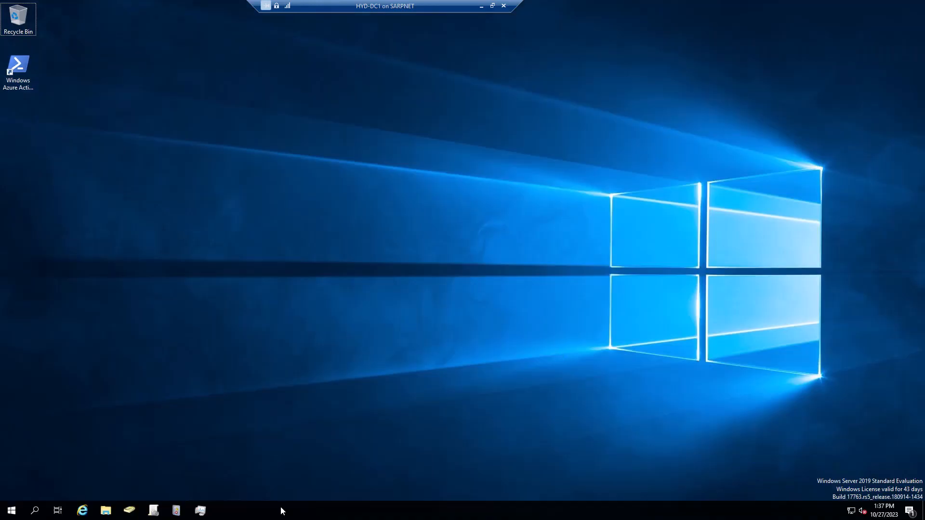
# Step: Open Server Manager on the domain controller and dismiss the Windows Admin Center and Azure Arc notice
pyautogui.press('super')
pyautogui.click(233, 360)
pyautogui.click(17, 509)
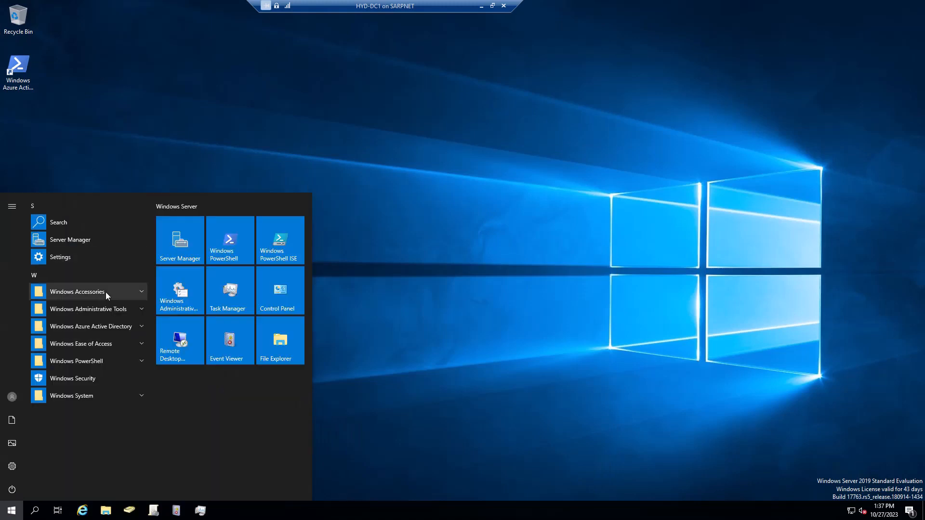
pyautogui.click(192, 239)
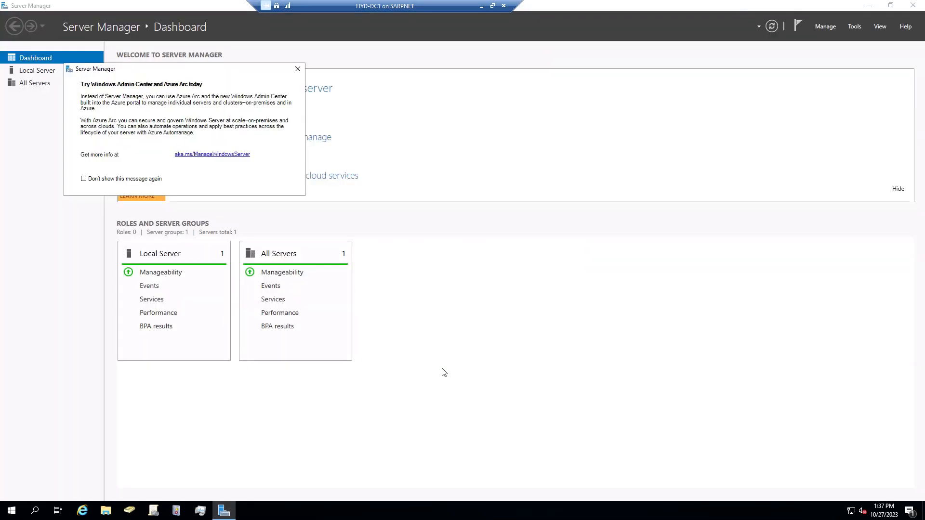
pyautogui.click(296, 70)
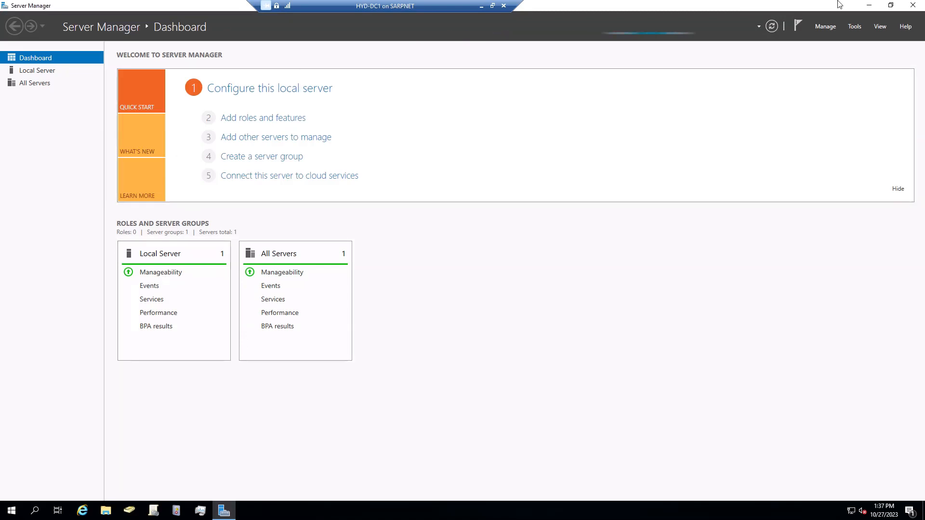
# Step: Open the Group Policy Management console on the domain controller
pyautogui.click(855, 28)
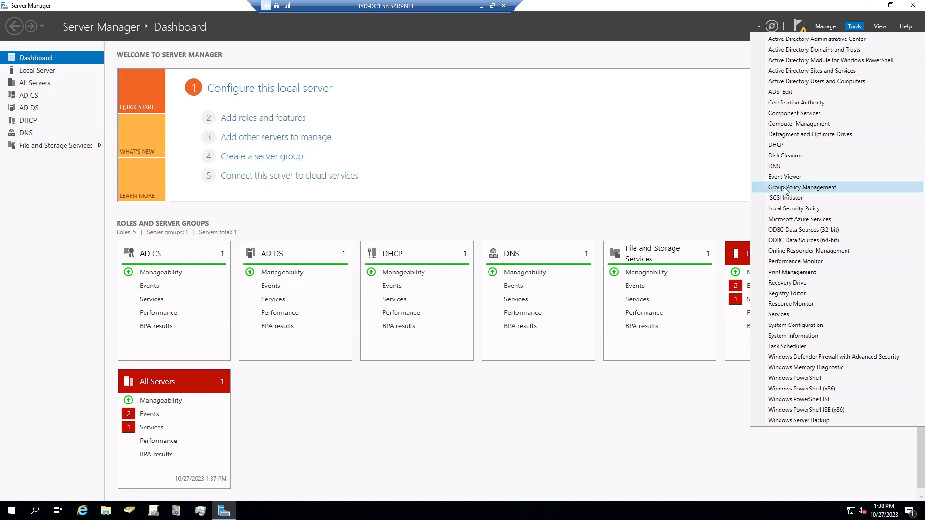
pyautogui.click(786, 187)
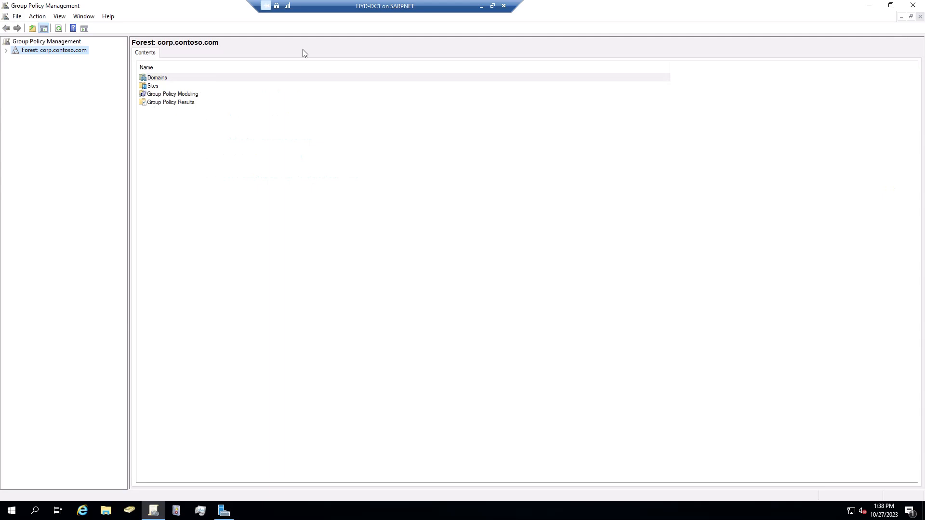
pyautogui.click(913, 6)
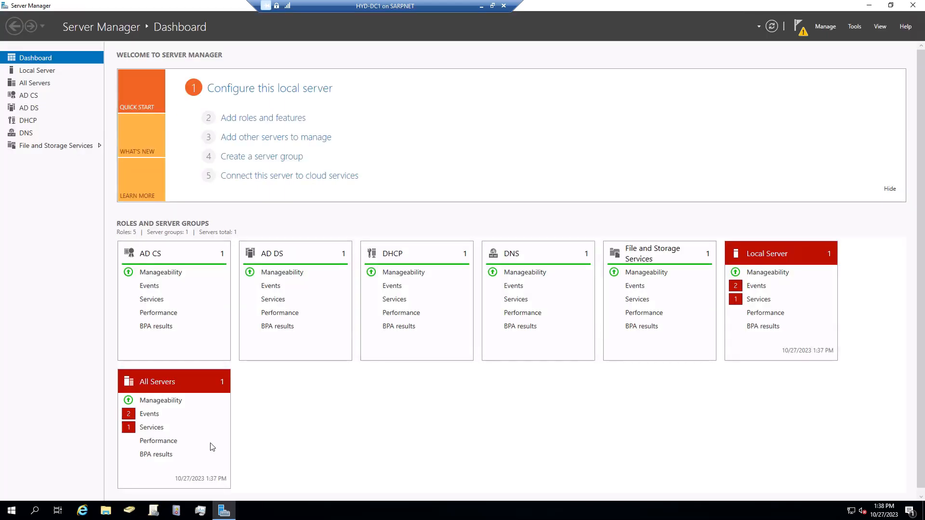
pyautogui.click(153, 511)
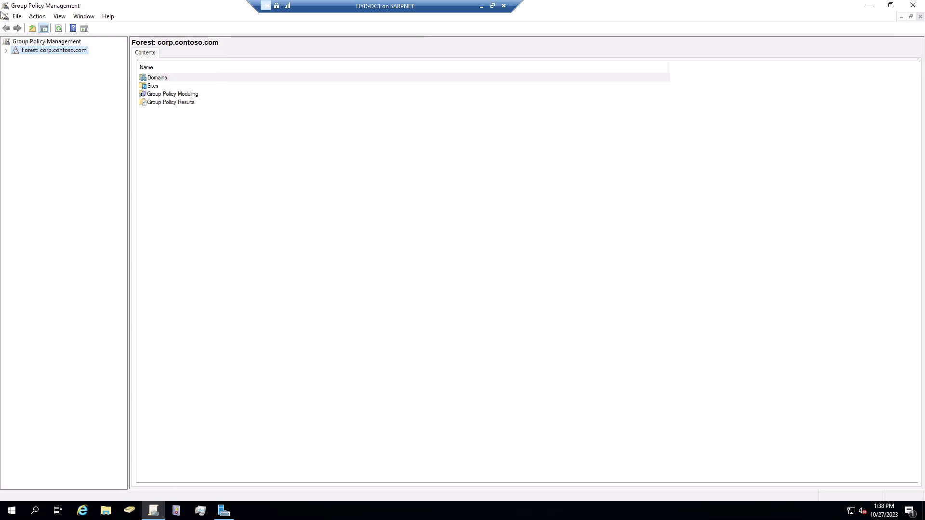
# Step: Expand the forest down to the corp.contoso.com domain and select its Default Domain Policy, acknowledging the GPO link notice
pyautogui.click(5, 51)
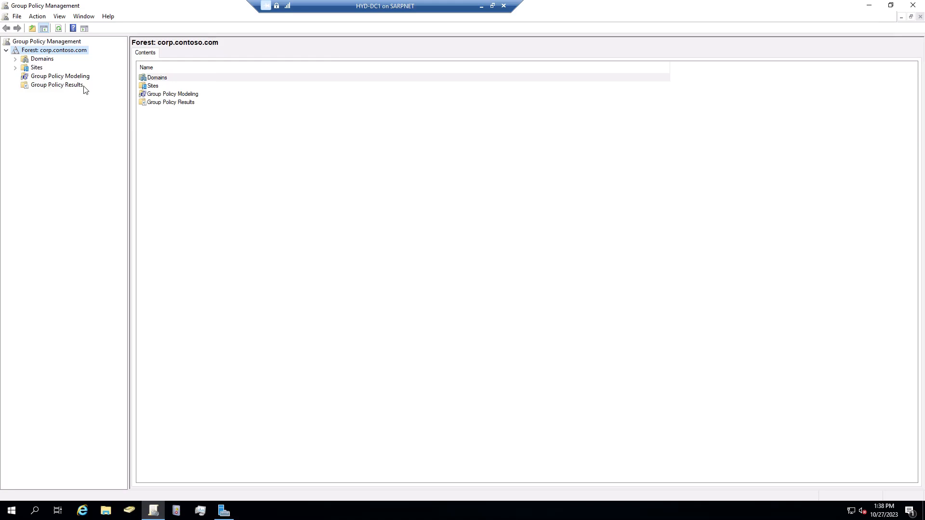
pyautogui.click(15, 58)
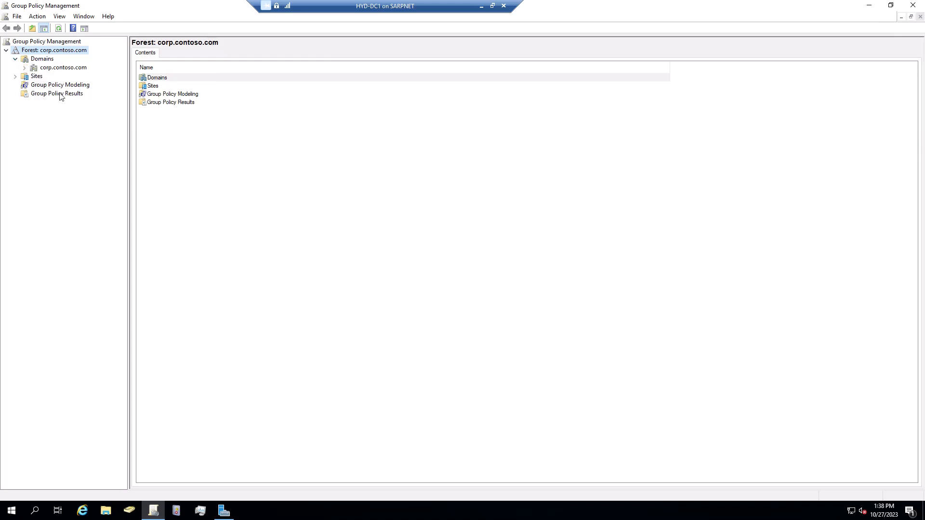
pyautogui.click(55, 69)
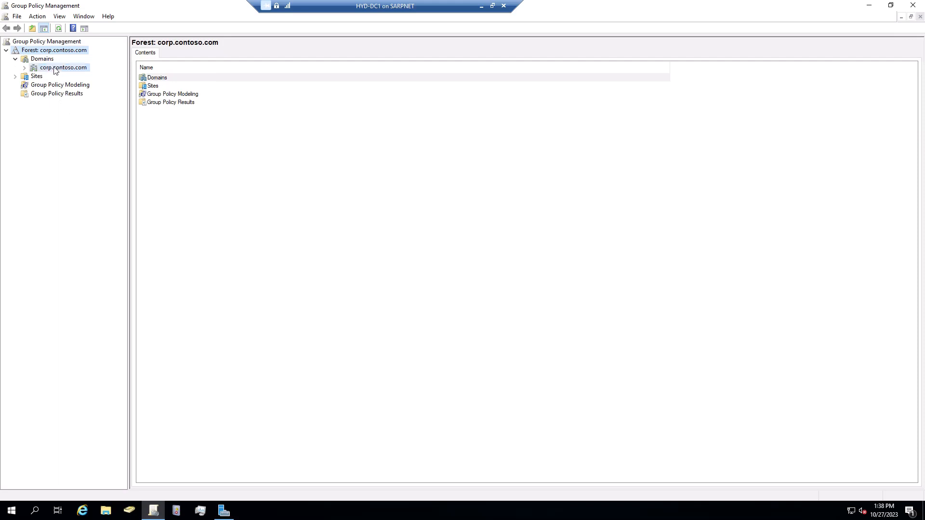
pyautogui.click(24, 68)
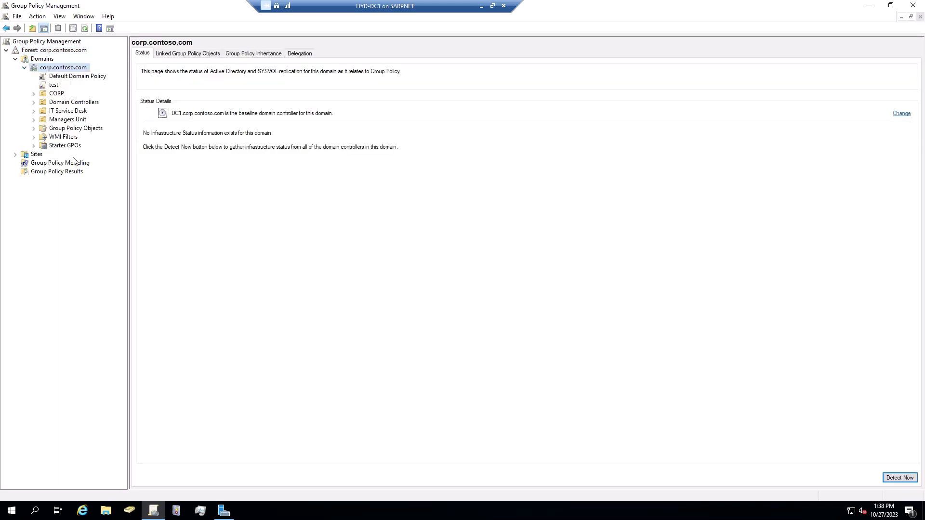
pyautogui.click(68, 77)
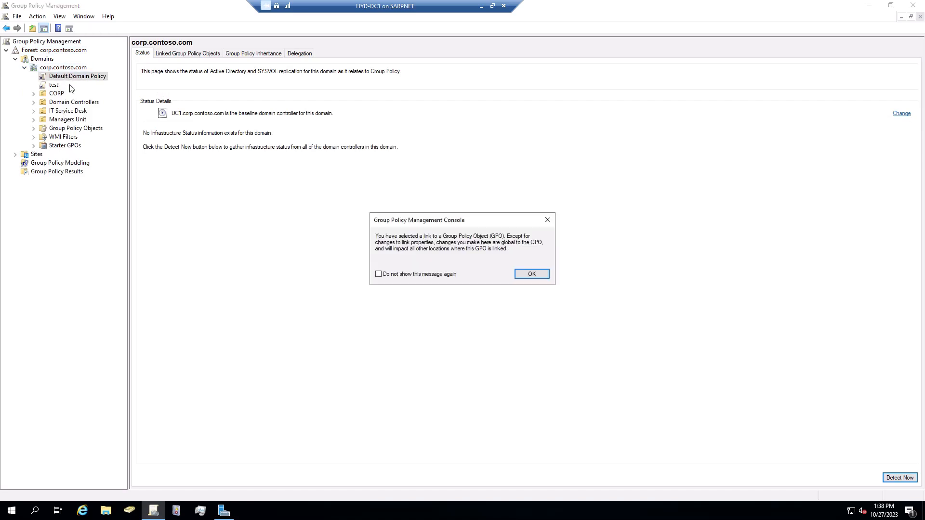
pyautogui.click(542, 277)
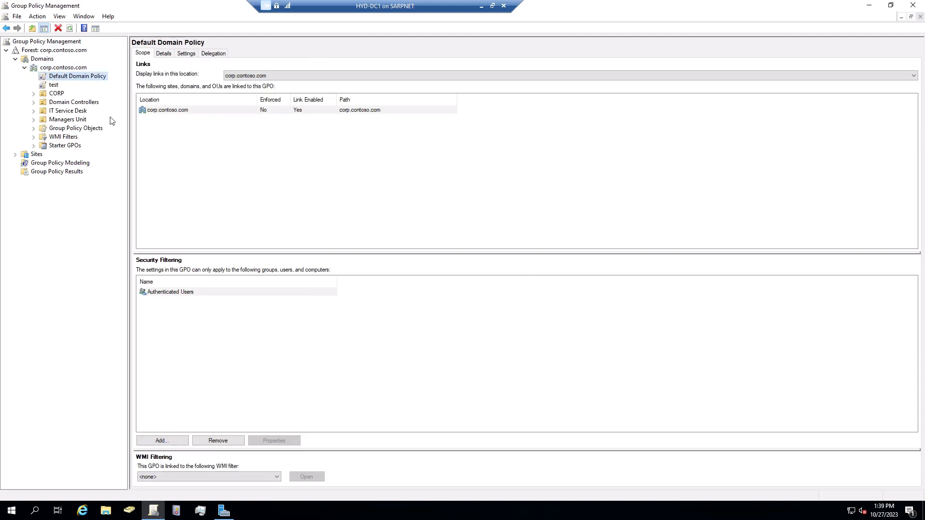
# Step: Open the Default Domain Policy for editing and maximize the editor window
pyautogui.rightClick(67, 77)
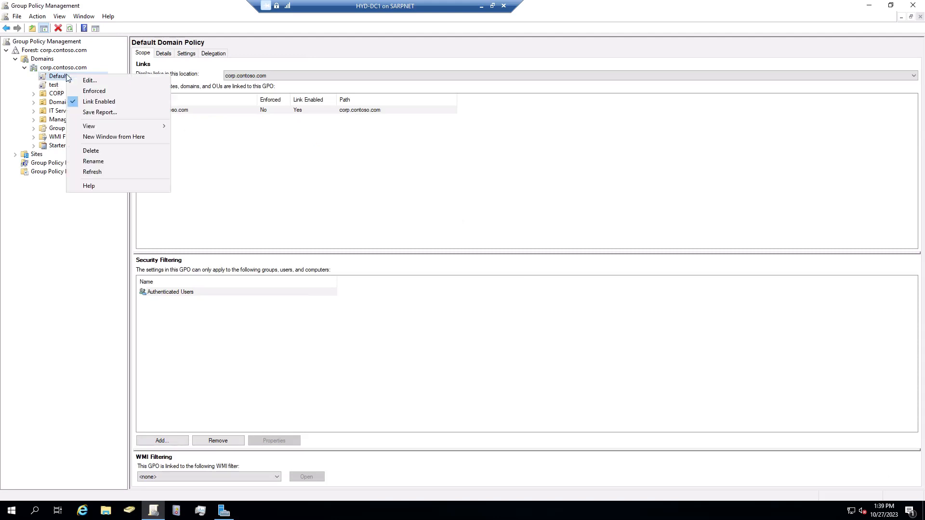
pyautogui.click(102, 80)
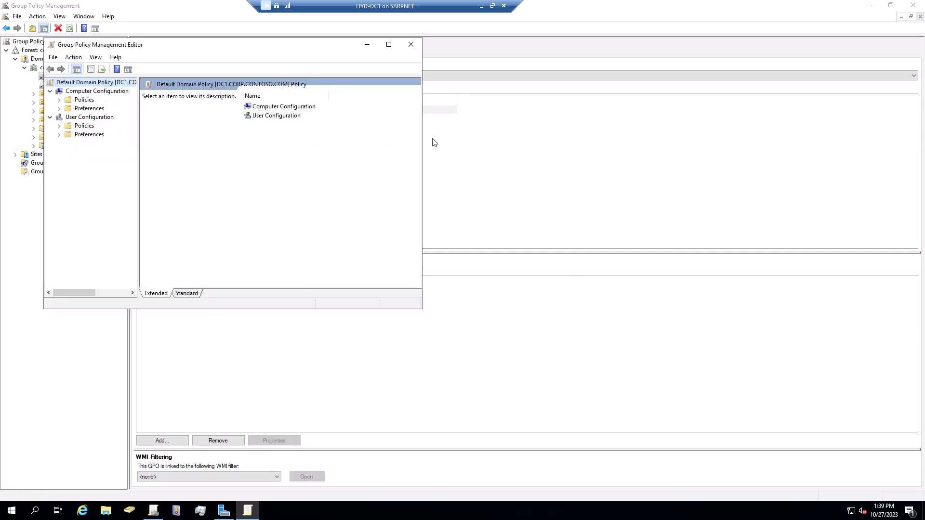
pyautogui.click(388, 45)
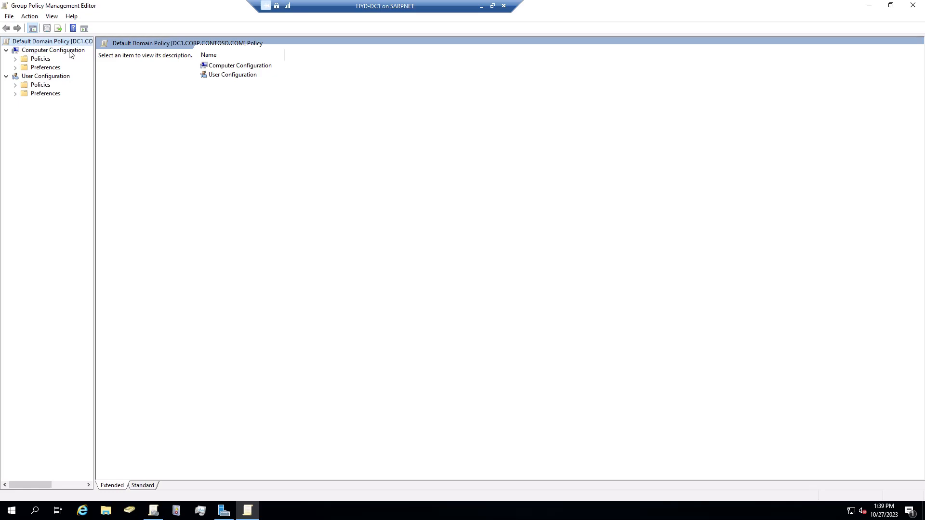
# Step: Widen the policy tree and, under the computer's Windows security settings, select the Windows Defender Firewall with Advanced Security policy node
pyautogui.click(16, 60)
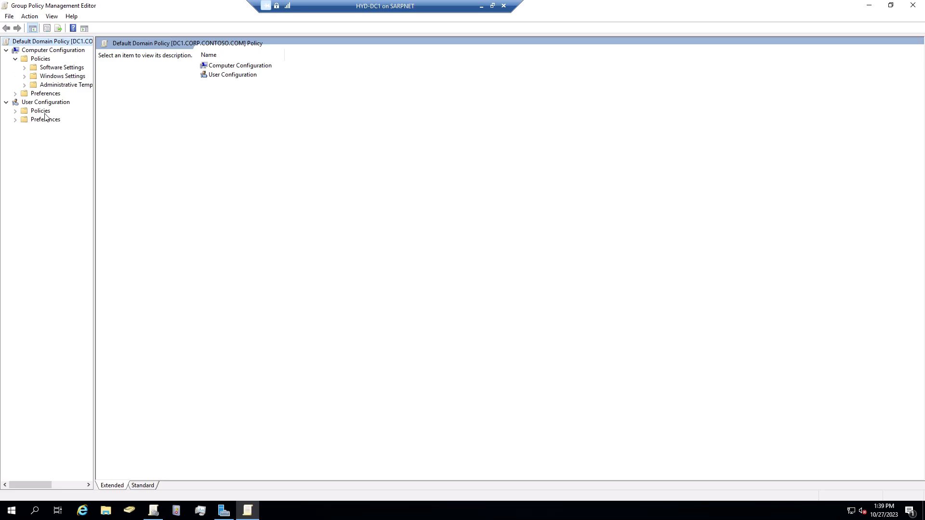
pyautogui.click(25, 76)
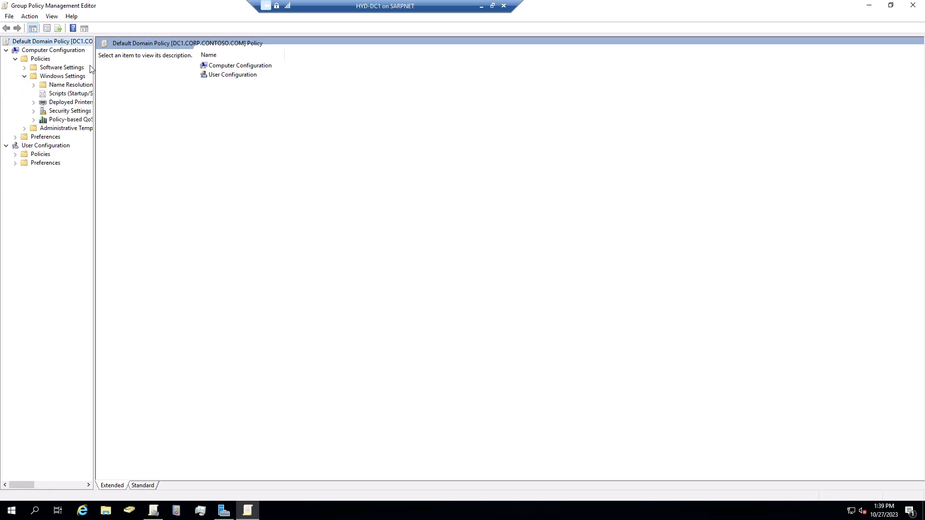
pyautogui.moveTo(94, 66); pyautogui.dragTo(120, 65)
pyautogui.moveTo(121, 65); pyautogui.dragTo(350, 85)
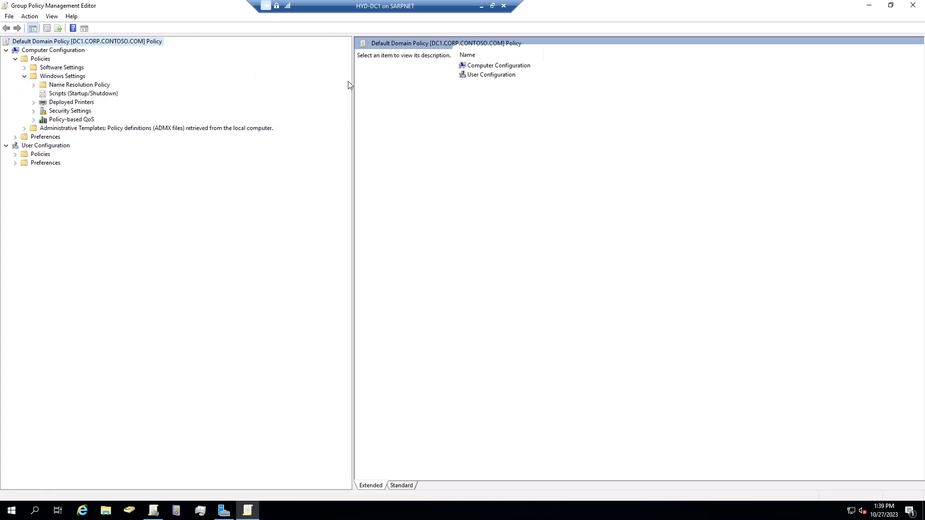
pyautogui.click(33, 111)
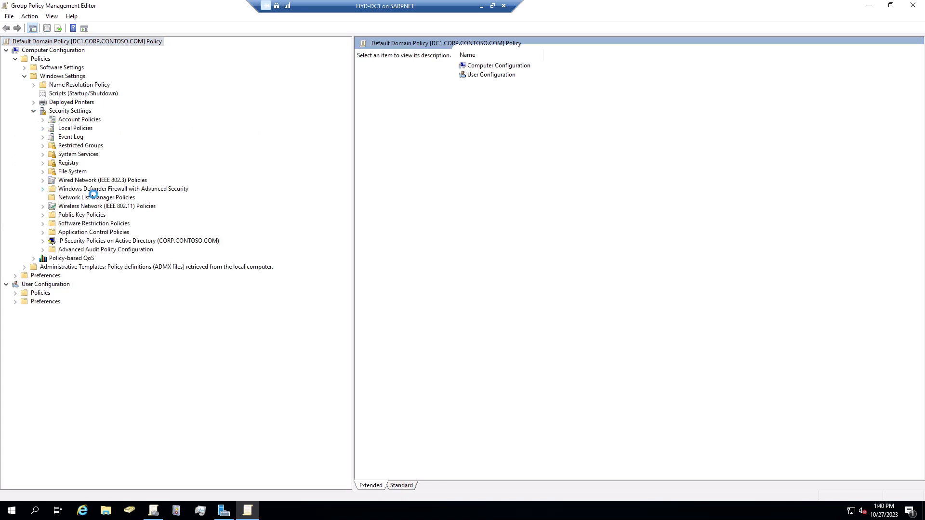
pyautogui.click(43, 189)
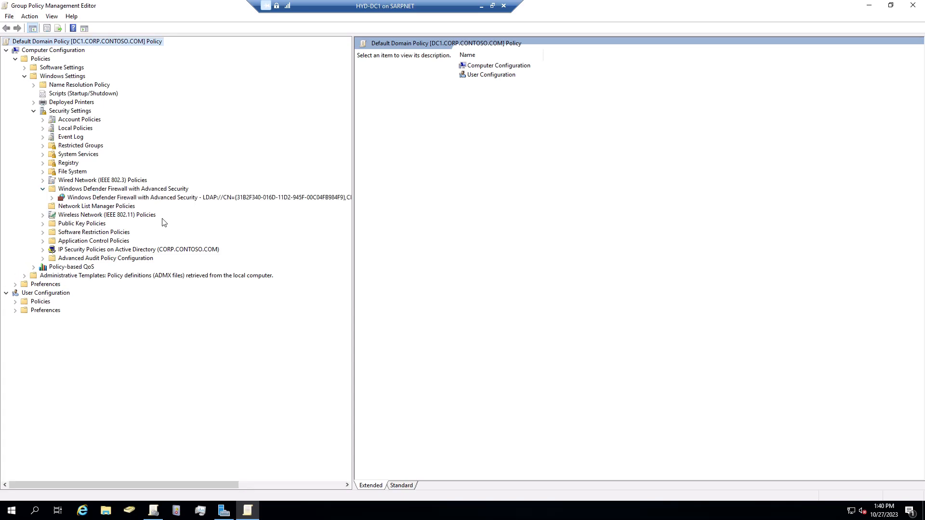
pyautogui.click(104, 201)
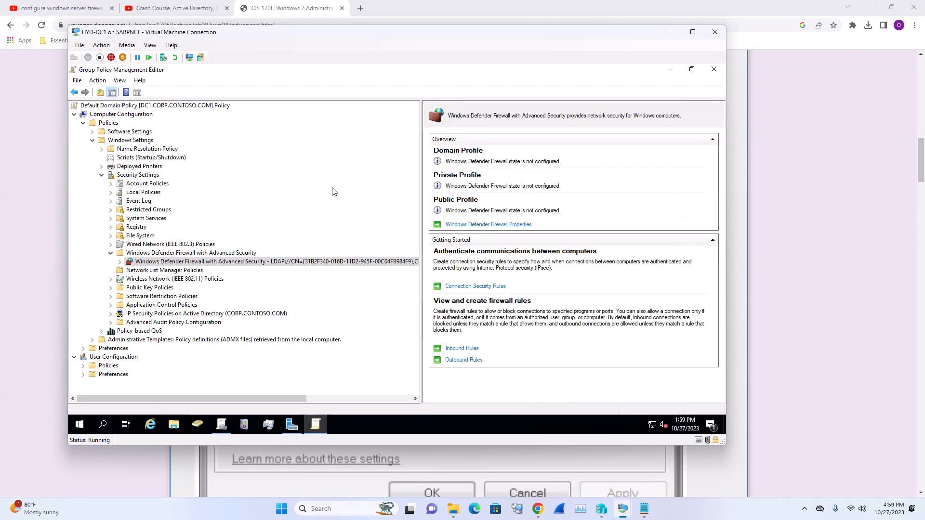
# Step: In the Windows Defender Firewall properties, set the domain profile's firewall state to On (recommended) and inbound connections to Block (default)
pyautogui.click(485, 225)
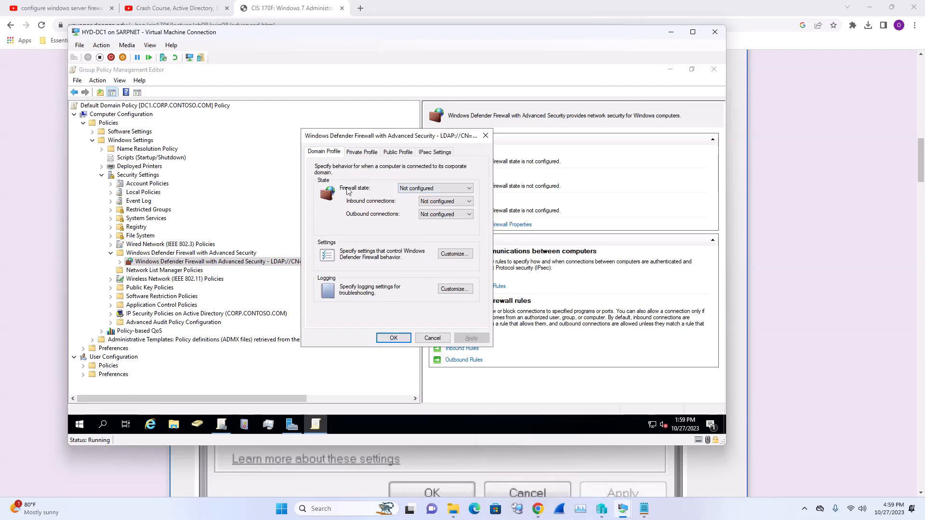
pyautogui.moveTo(446, 139); pyautogui.dragTo(413, 146)
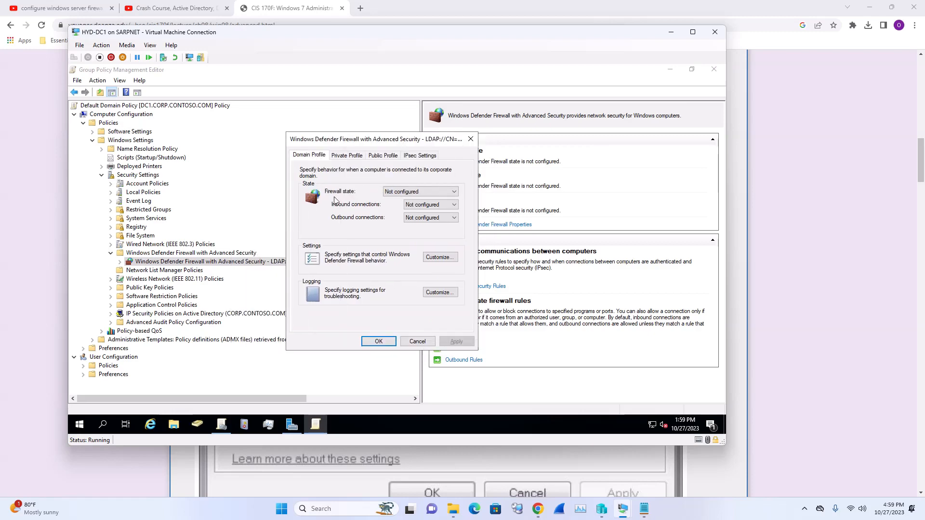
pyautogui.click(404, 191)
pyautogui.click(405, 201)
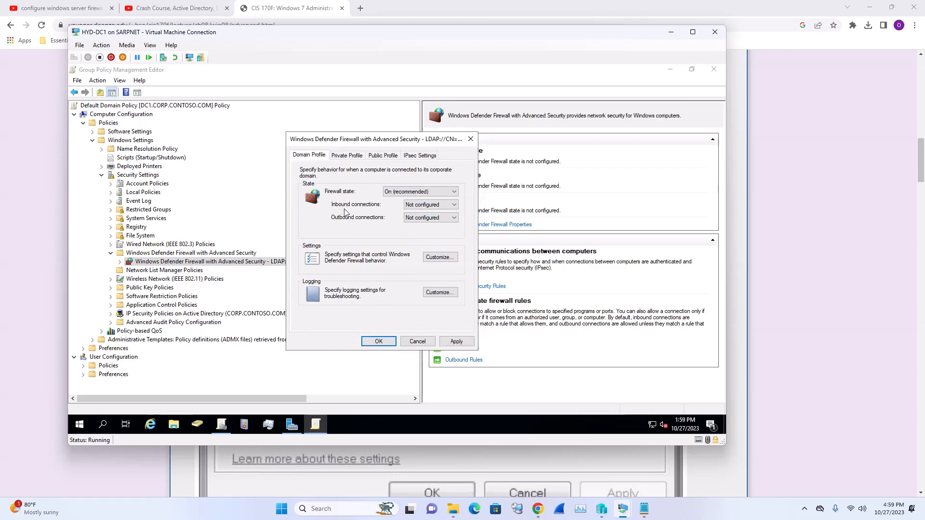
pyautogui.click(429, 207)
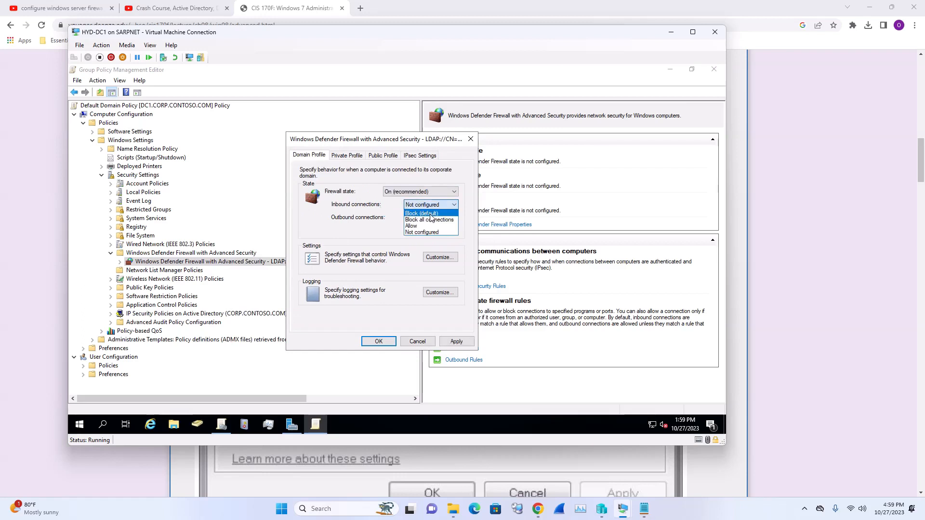
pyautogui.click(422, 213)
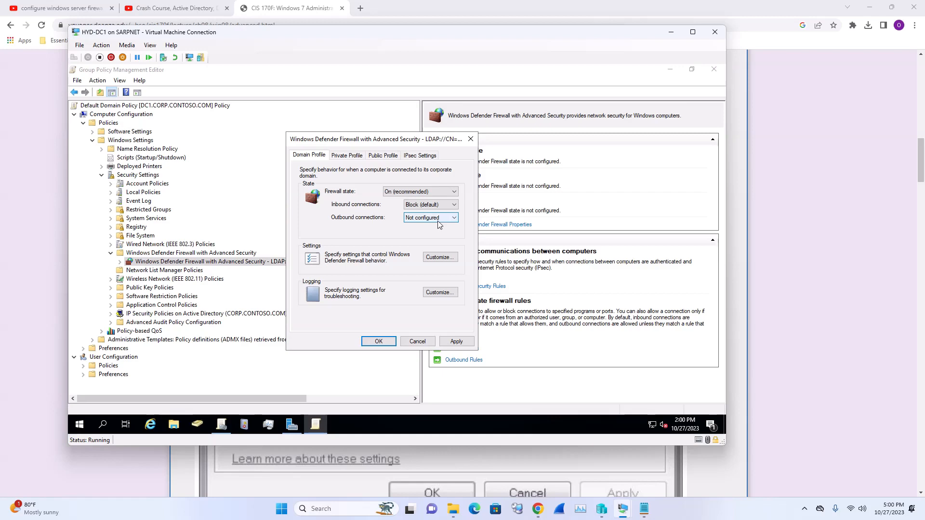
pyautogui.click(442, 204)
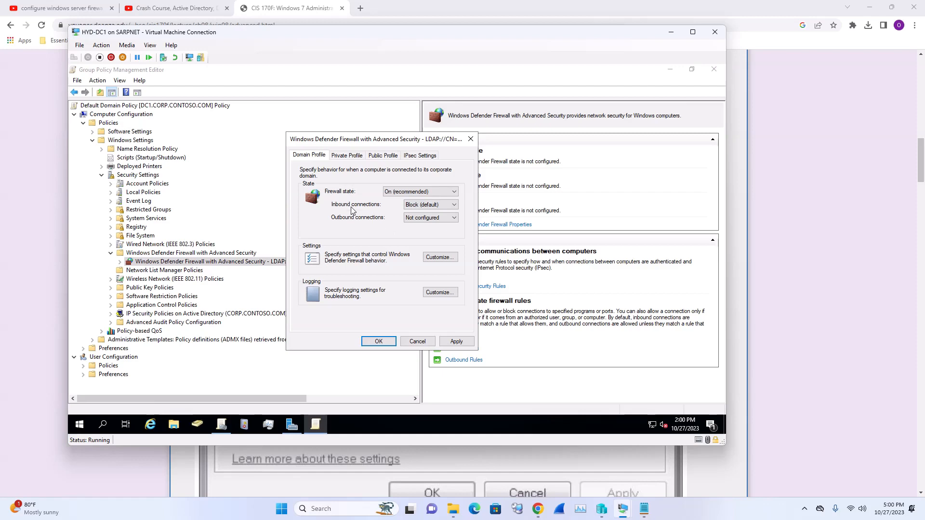
# Step: Look over the private and public profiles, and set the domain profile's outbound connections to Allow (default)
pyautogui.click(347, 156)
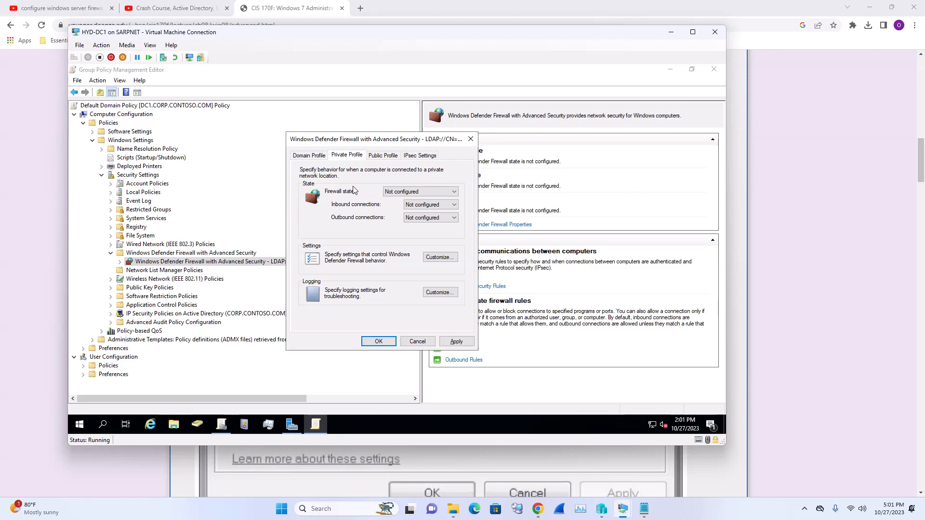
pyautogui.click(381, 157)
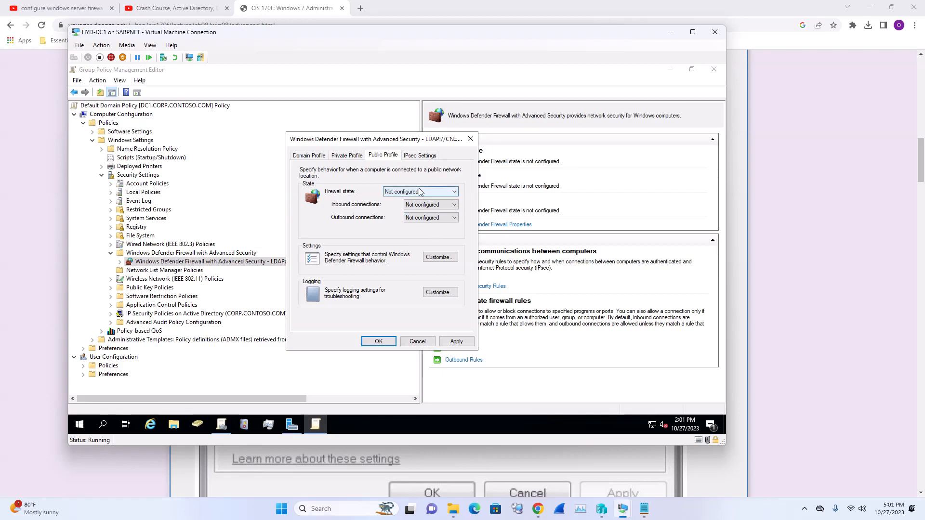
pyautogui.click(309, 155)
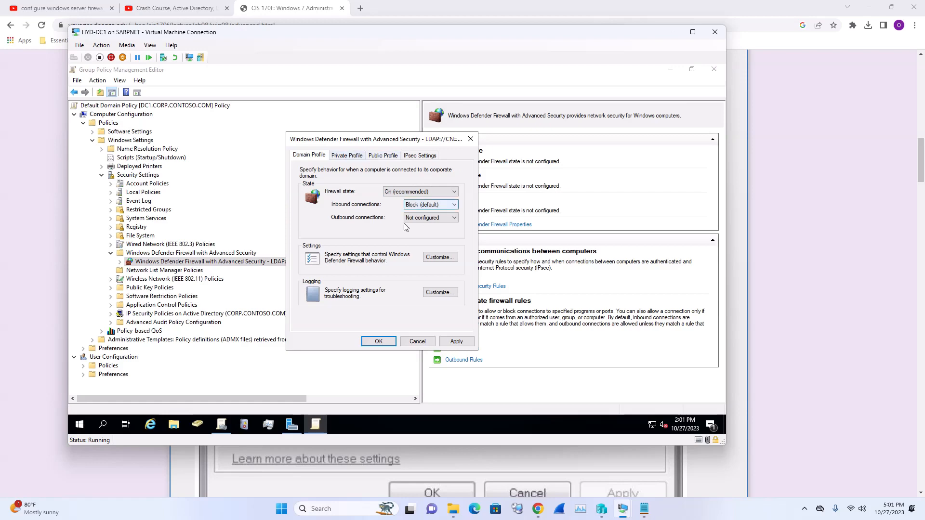
pyautogui.click(424, 194)
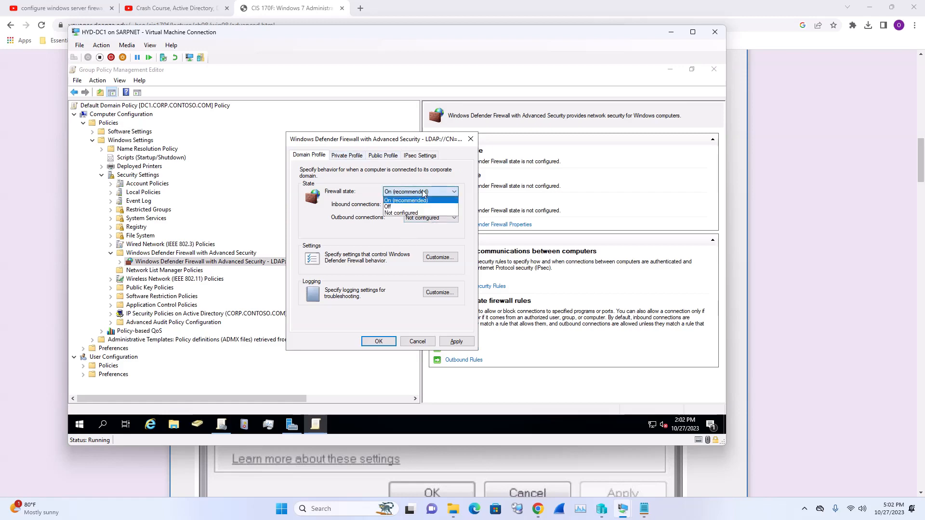
pyautogui.click(406, 231)
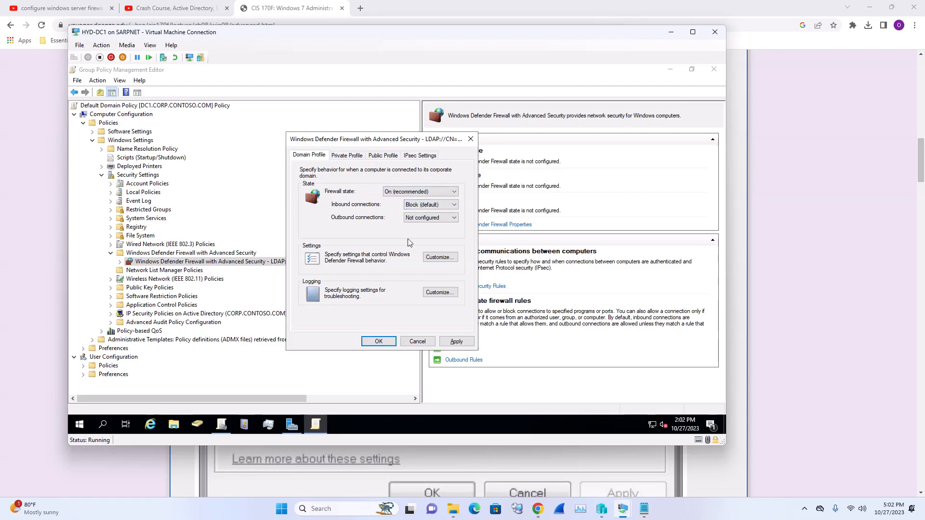
pyautogui.click(417, 218)
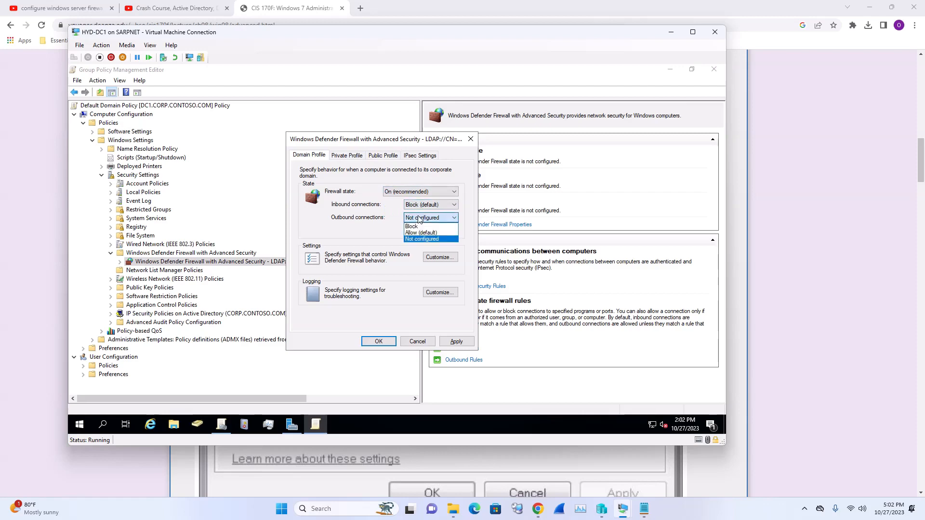
pyautogui.click(420, 234)
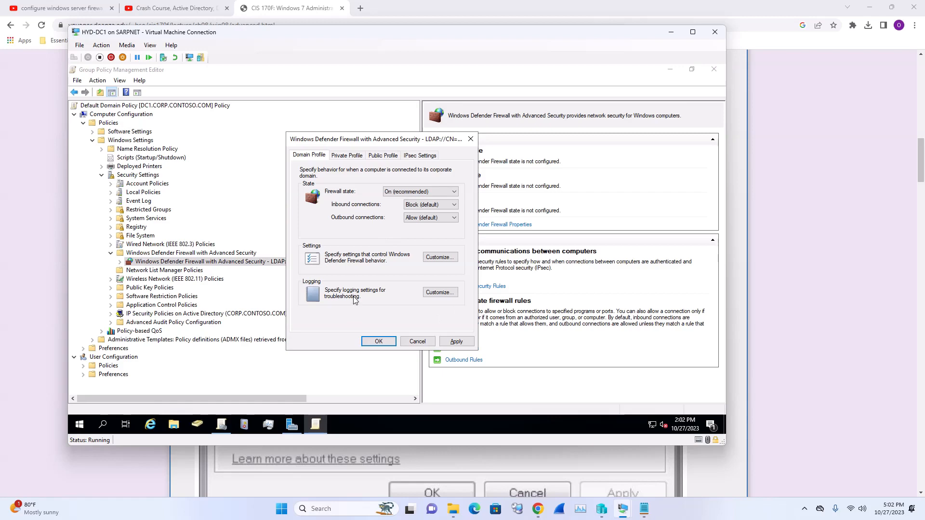
# Step: In the domain profile's logging settings, set both Log dropped packets and Log successful connections to Yes
pyautogui.click(440, 295)
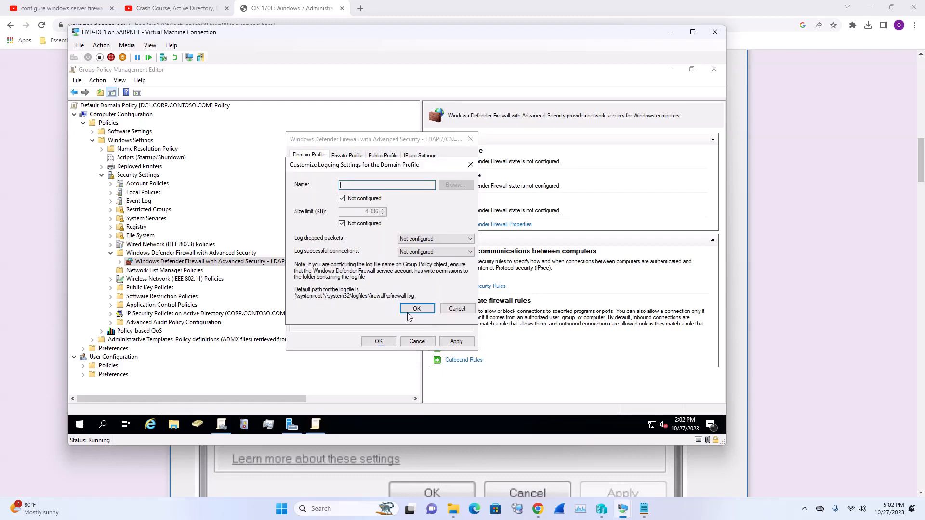
pyautogui.click(436, 239)
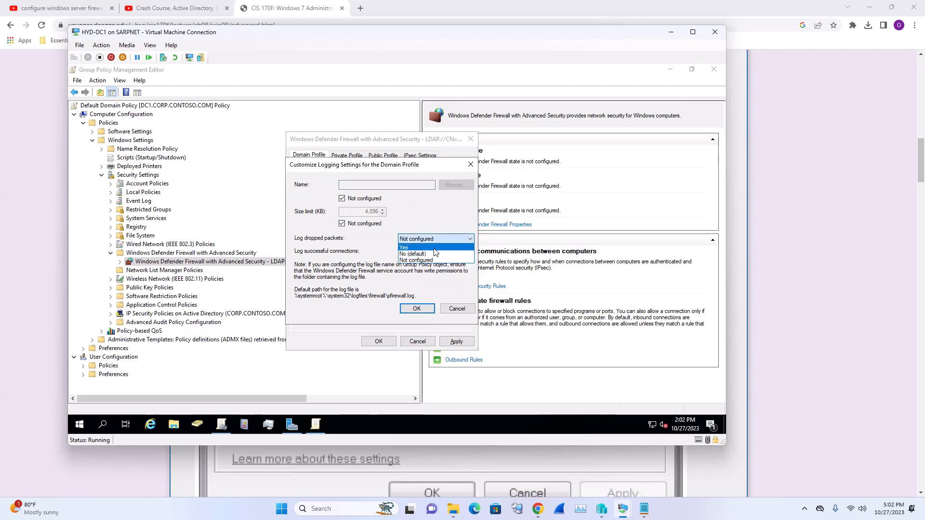
pyautogui.click(432, 252)
pyautogui.click(432, 252)
pyautogui.click(431, 265)
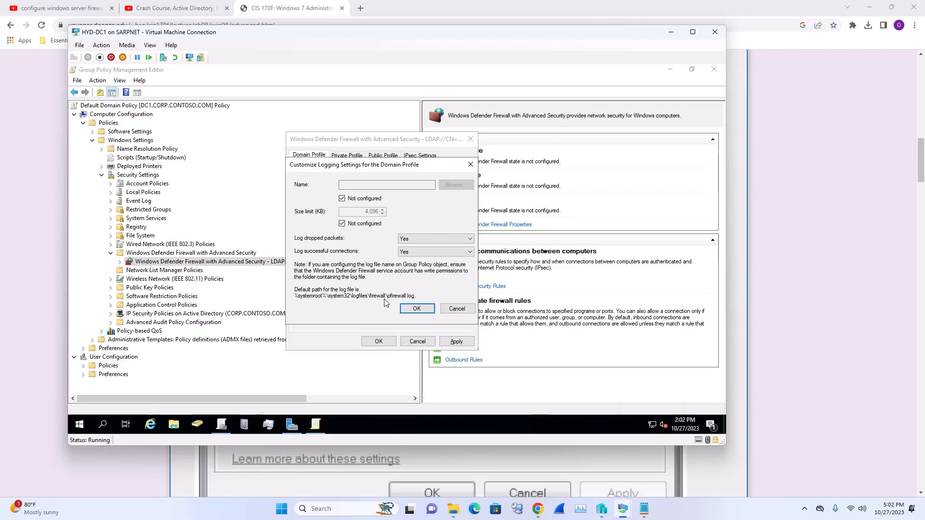
pyautogui.click(415, 309)
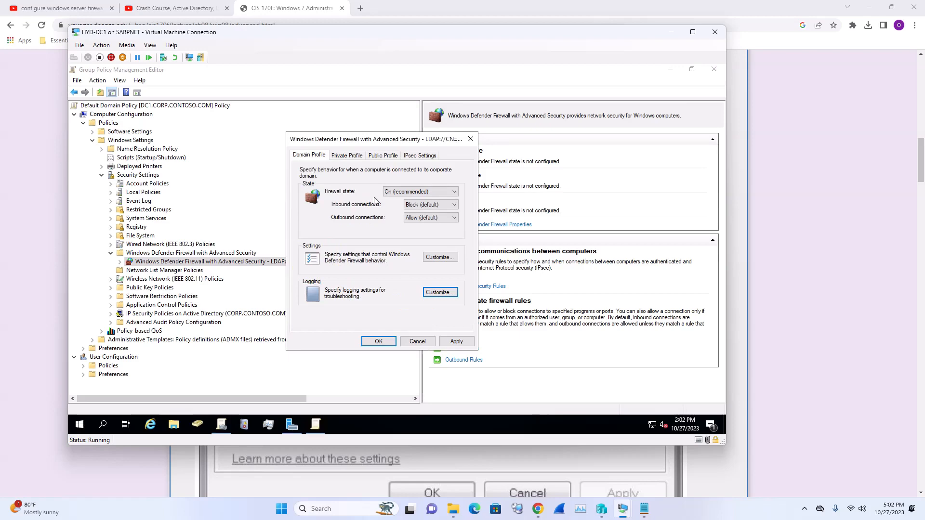
# Step: Configure the domain profile's firewall log to use the default file path and a size limit of 4,096 KB
pyautogui.click(431, 289)
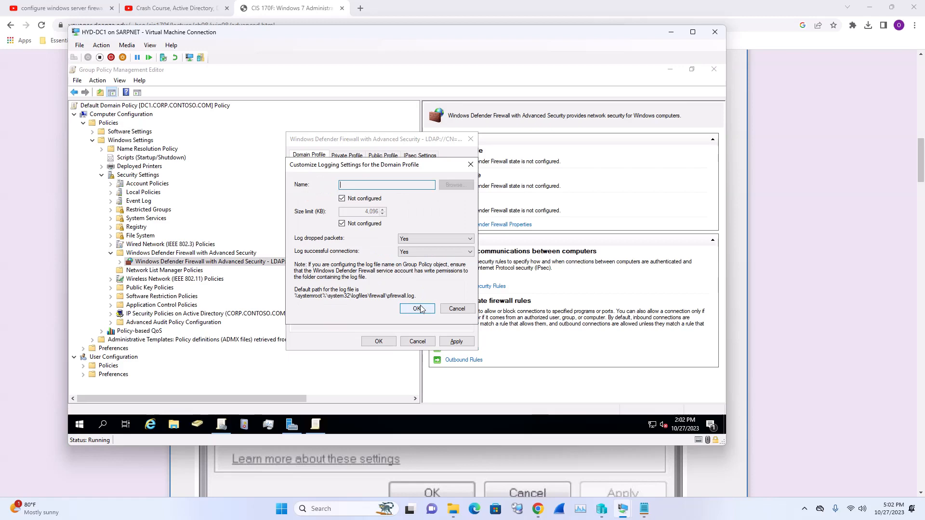
pyautogui.click(342, 199)
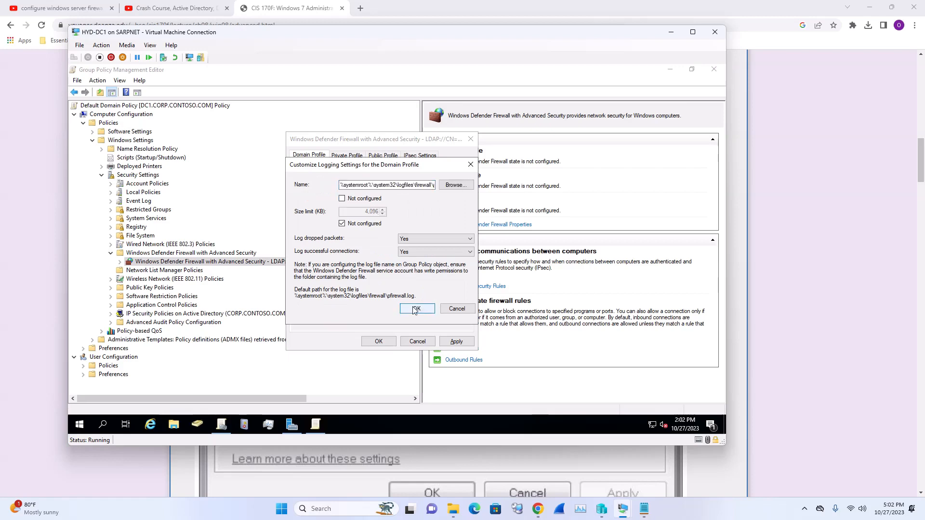
pyautogui.click(343, 224)
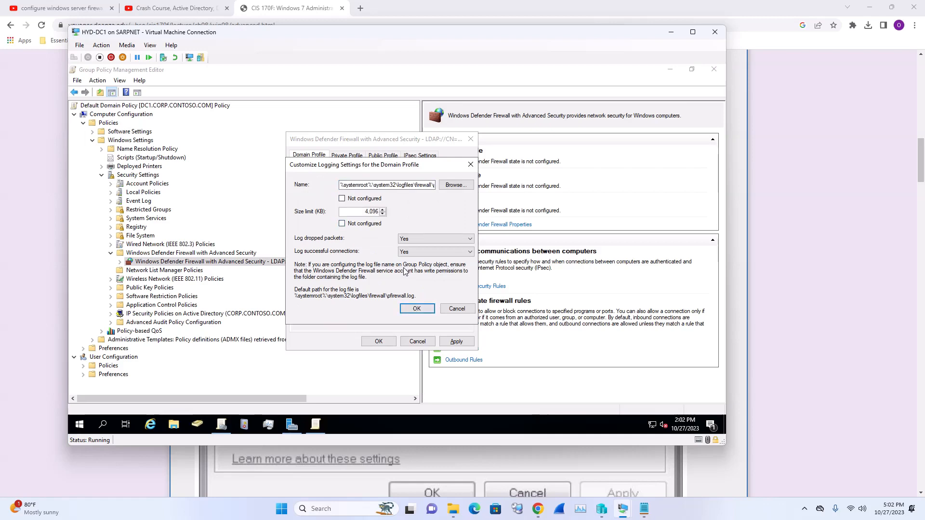
pyautogui.click(417, 309)
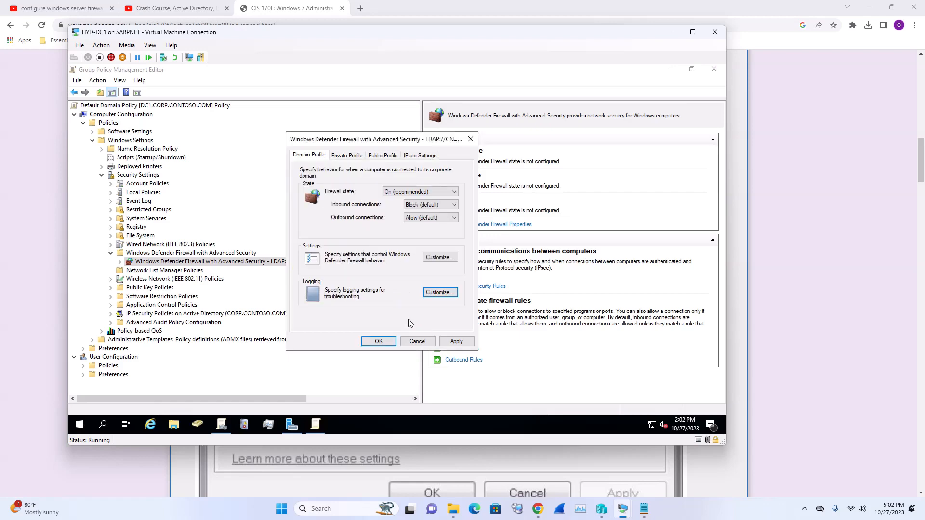
# Step: For the private profile, set firewall state to On (recommended), inbound connections to Block (default) and outbound connections to Allow (default)
pyautogui.click(354, 156)
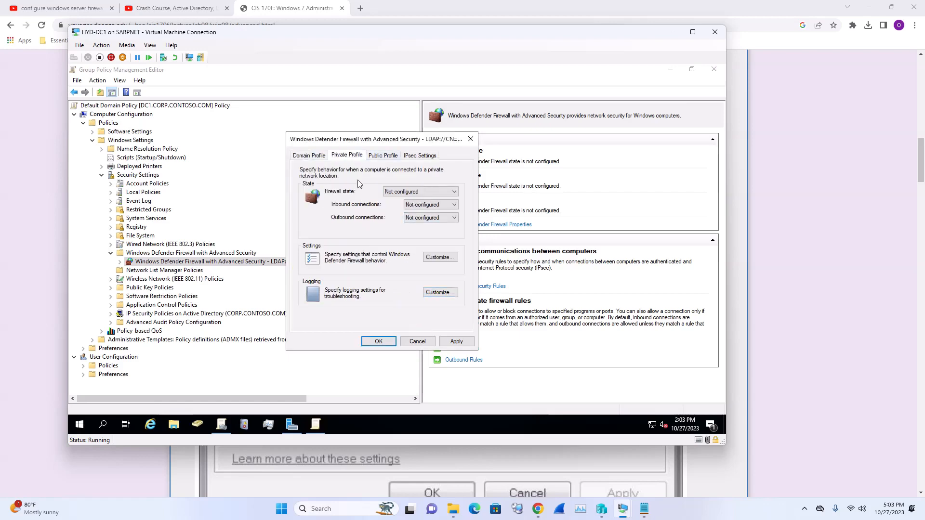
pyautogui.click(426, 191)
pyautogui.click(425, 200)
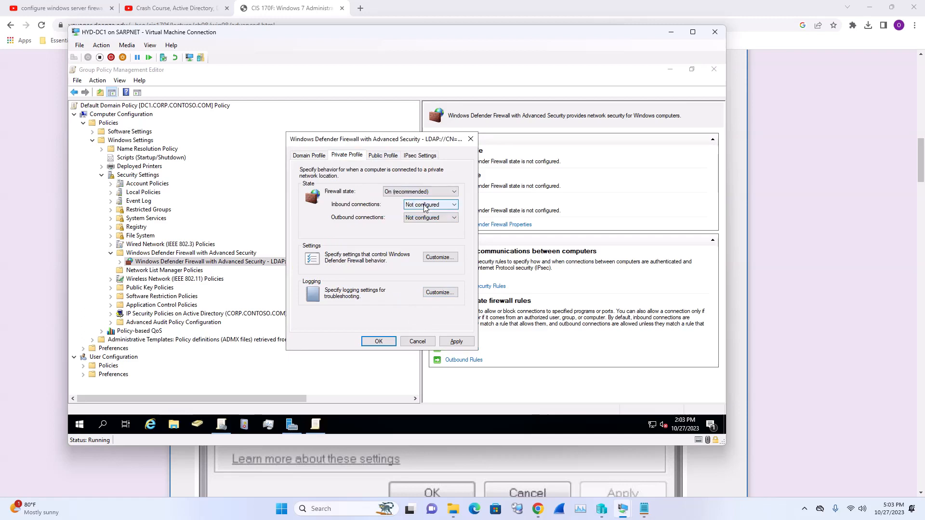
pyautogui.click(424, 205)
pyautogui.click(423, 215)
pyautogui.click(425, 217)
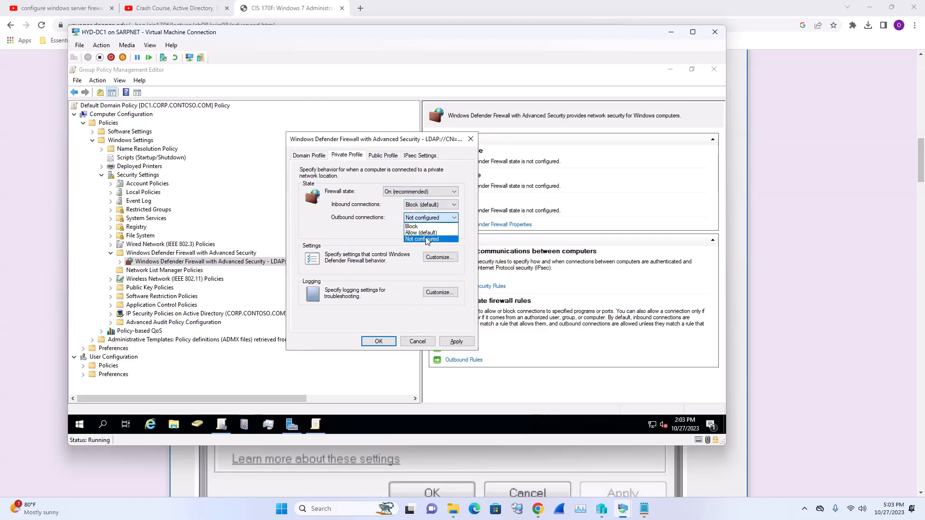
pyautogui.click(426, 233)
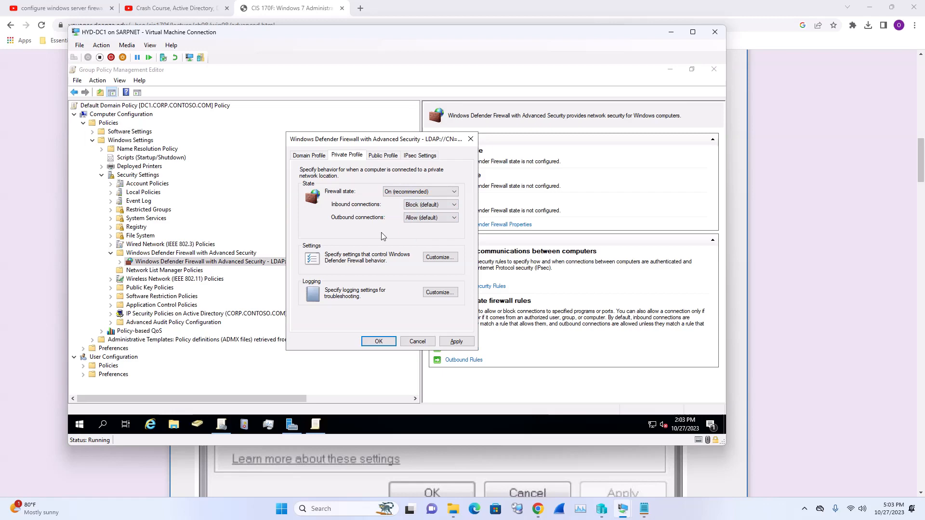
# Step: Configure private profile logging with the default log path, a 4,096 KB limit, and both dropped packets and successful connections set to Yes
pyautogui.click(440, 292)
pyautogui.click(349, 199)
pyautogui.click(343, 223)
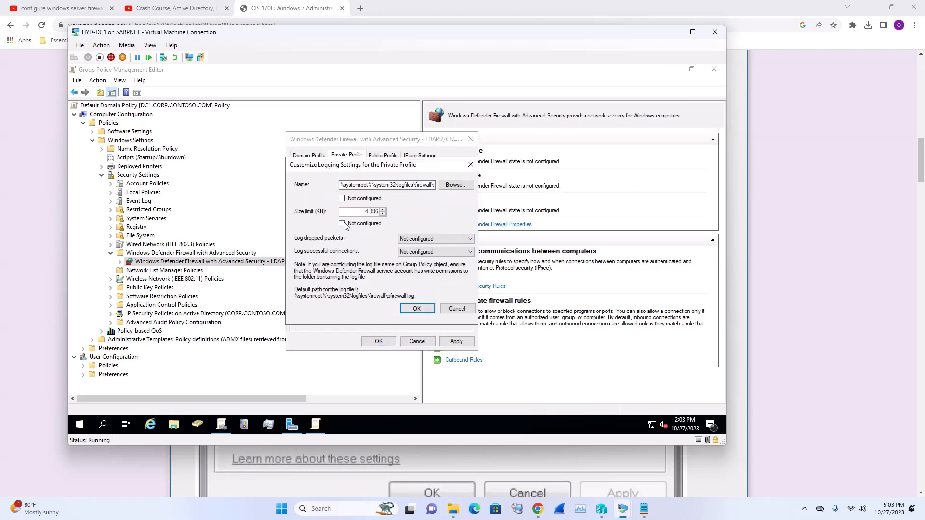
pyautogui.click(436, 239)
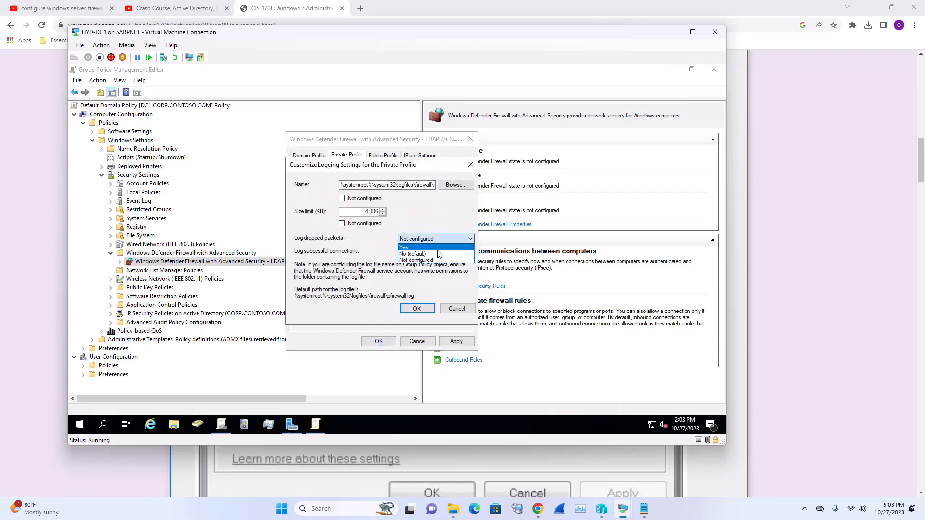
pyautogui.click(419, 248)
pyautogui.click(436, 252)
pyautogui.click(409, 261)
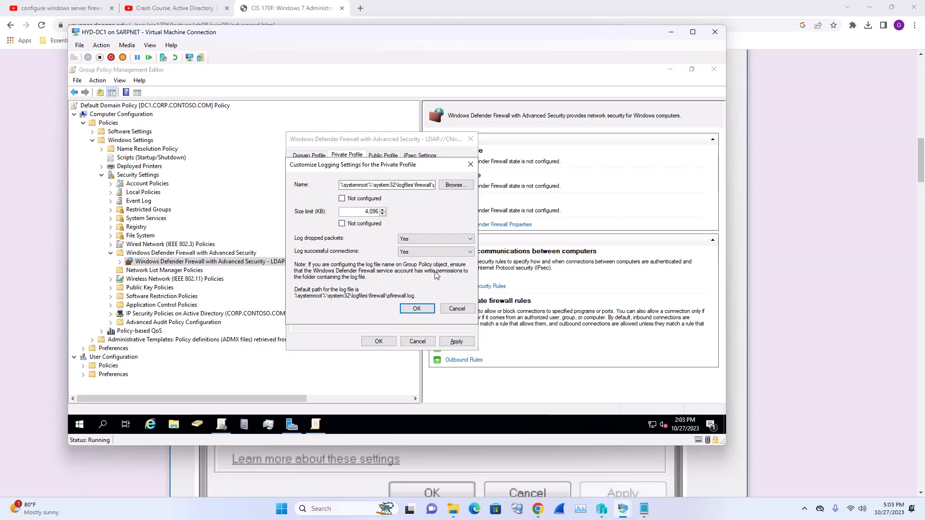
pyautogui.click(417, 309)
# Step: For the public profile, set firewall state to On (recommended), inbound connections to Block (default) and outbound connections to Allow (default)
pyautogui.click(383, 155)
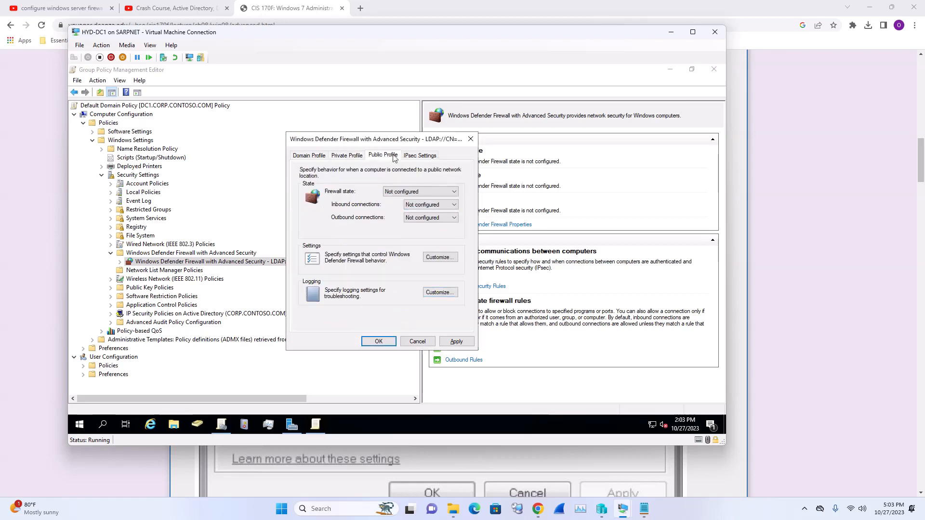
pyautogui.click(419, 191)
pyautogui.click(404, 200)
pyautogui.click(430, 205)
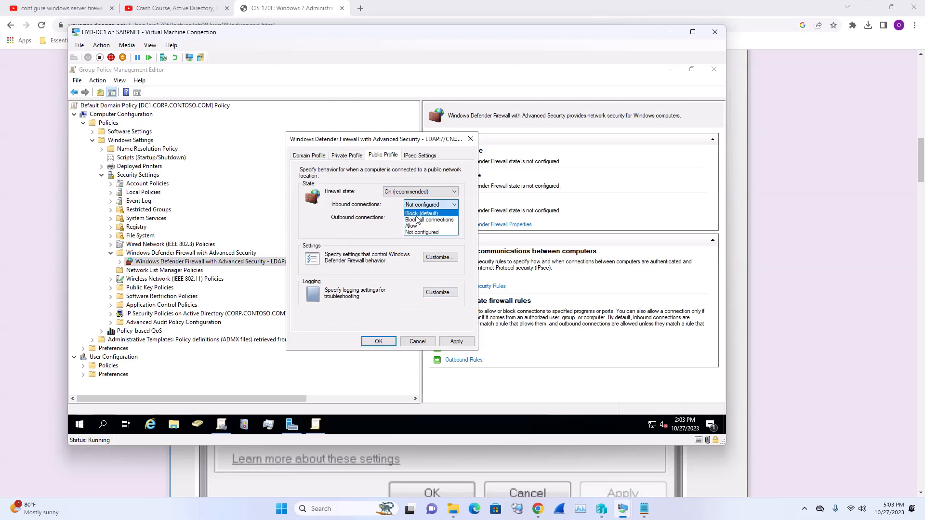
pyautogui.click(422, 213)
pyautogui.click(430, 217)
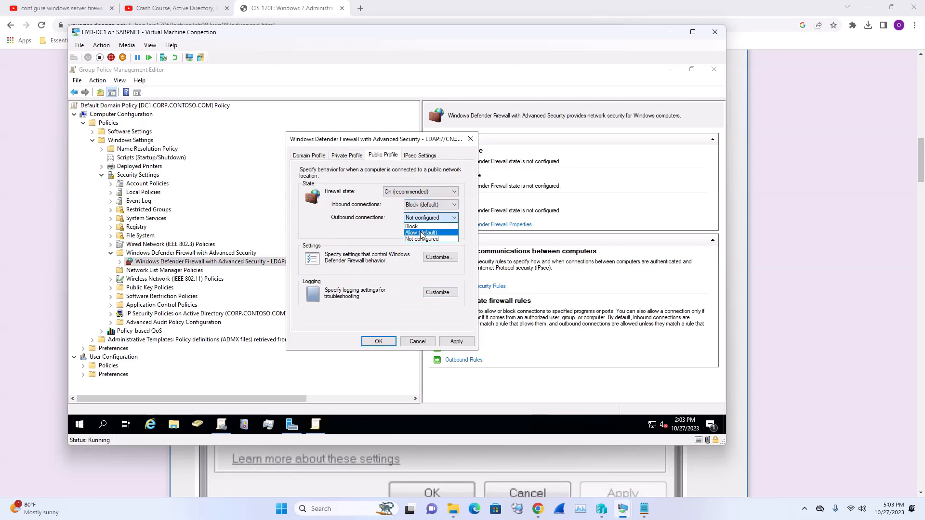
pyautogui.click(421, 233)
# Step: Configure public profile logging with dropped packets and successful connections set to Yes, the default log path and a 4,096 KB limit
pyautogui.click(439, 292)
pyautogui.click(424, 239)
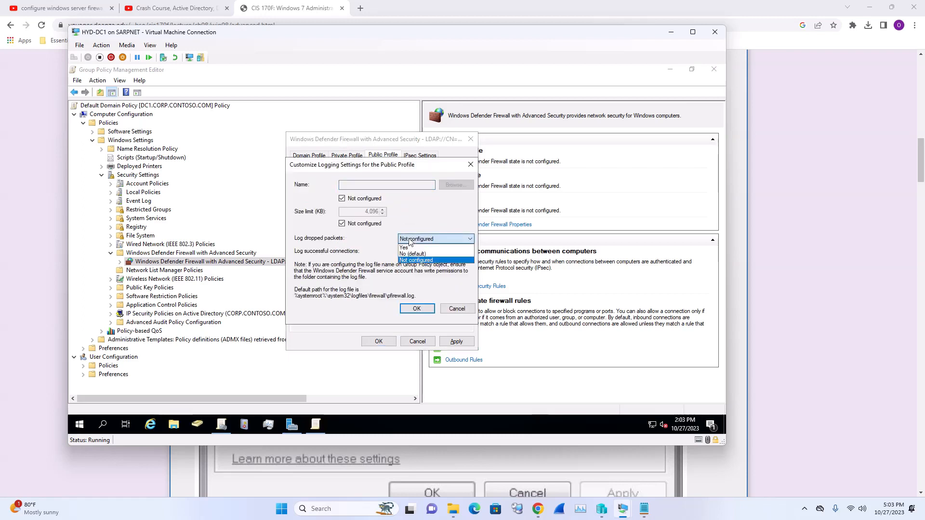
pyautogui.click(408, 245)
pyautogui.click(417, 252)
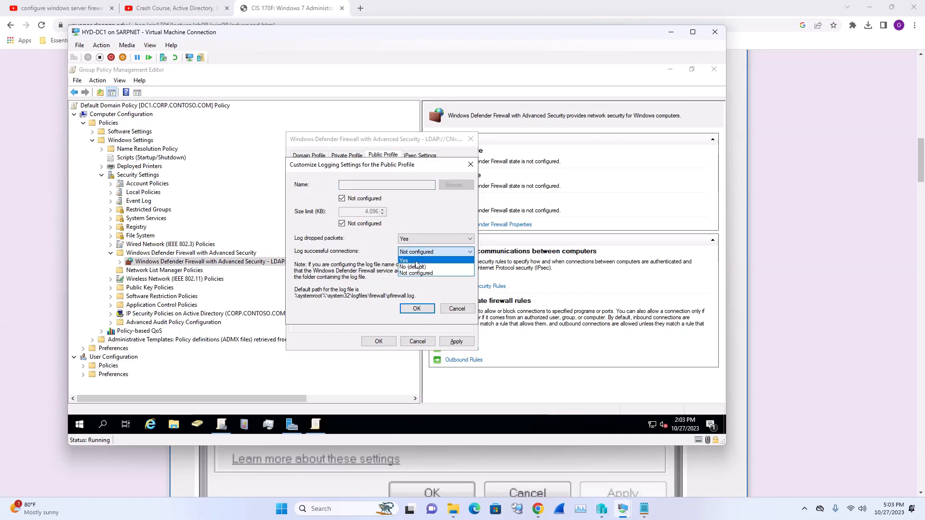
pyautogui.click(403, 261)
pyautogui.click(377, 185)
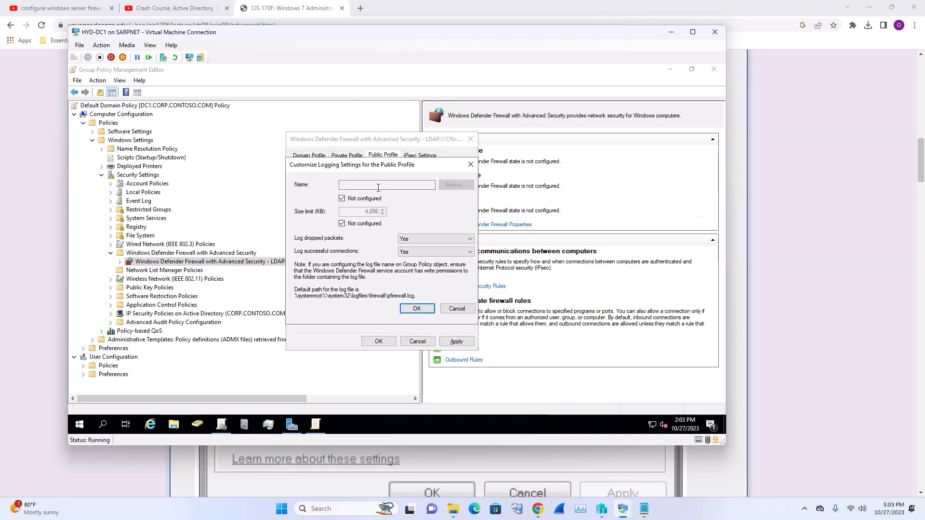
pyautogui.click(342, 199)
pyautogui.click(343, 224)
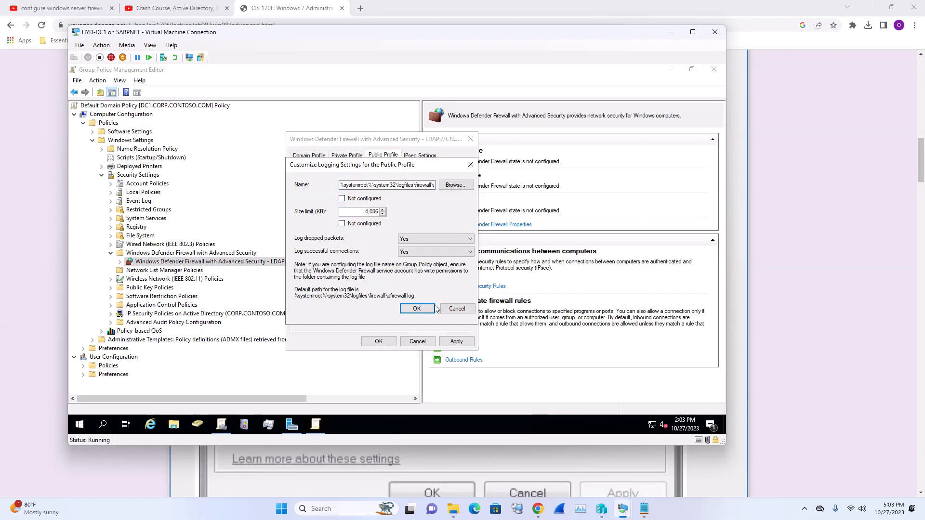
pyautogui.click(418, 308)
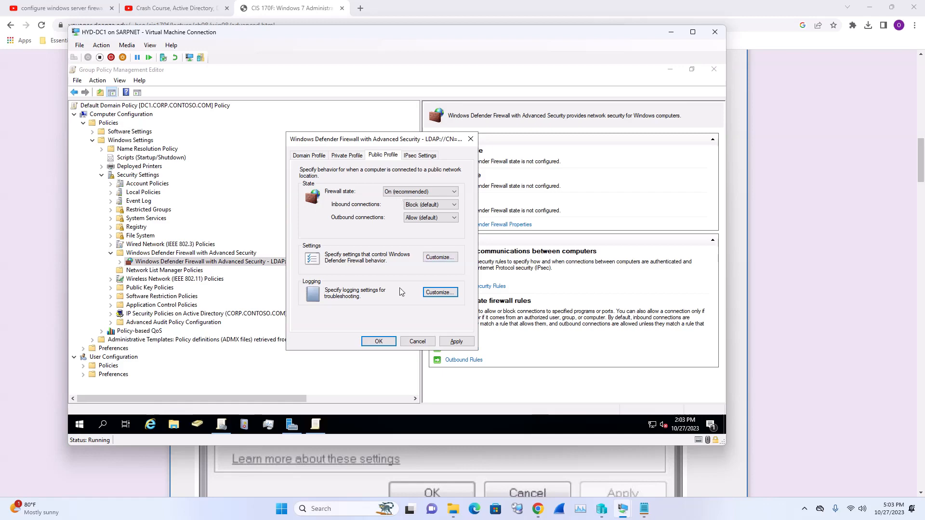
# Step: Check the IPsec settings and the domain profile, and apply the firewall properties to the policy
pyautogui.click(418, 155)
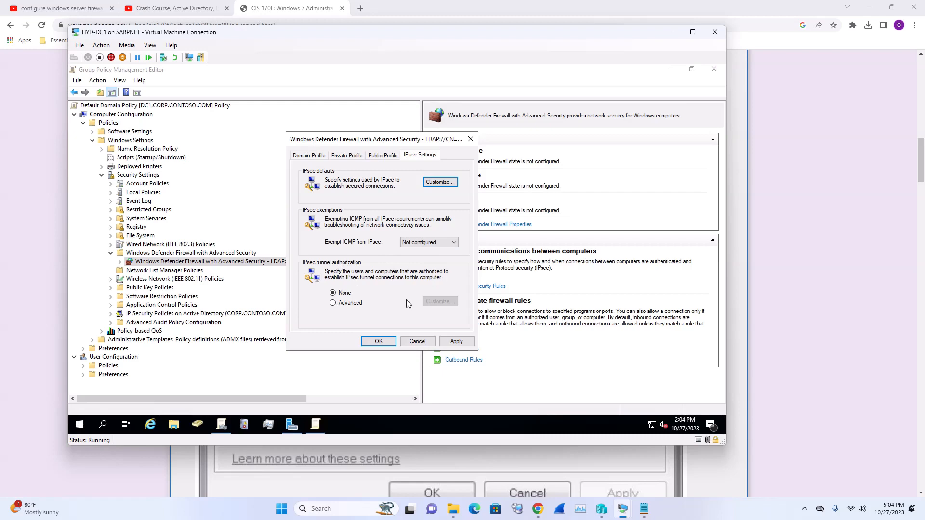
pyautogui.click(319, 156)
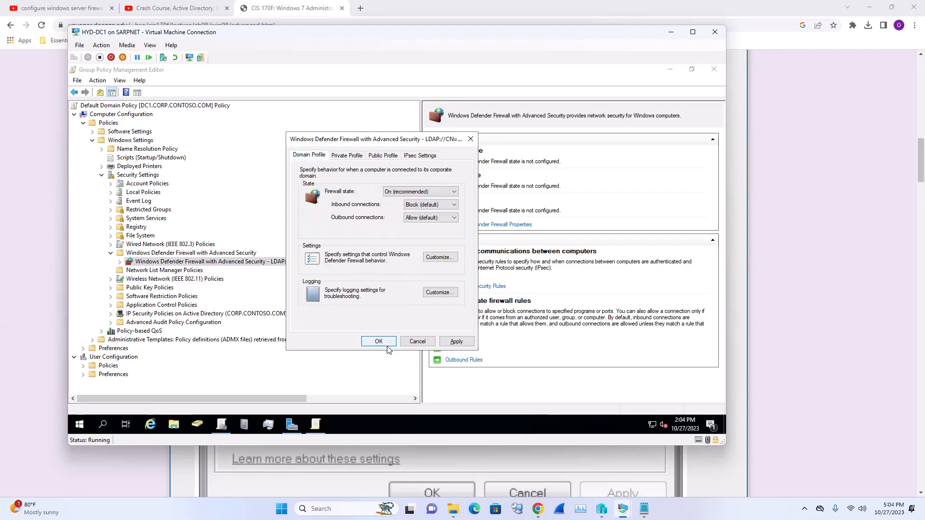
pyautogui.click(457, 345)
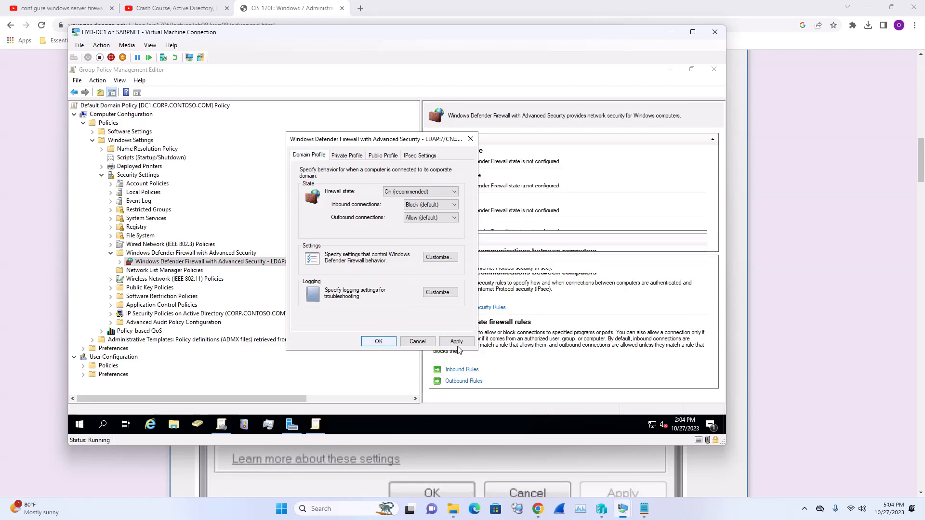
pyautogui.click(379, 343)
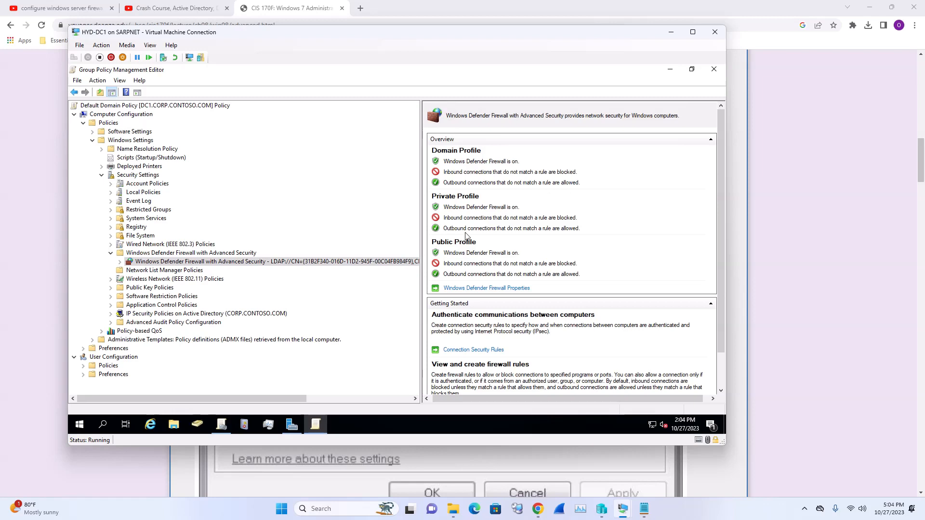
# Step: Review the firewall overview of the three profiles and collapse the Policies branch under Computer Configuration
pyautogui.scroll(-1, 578, 284)
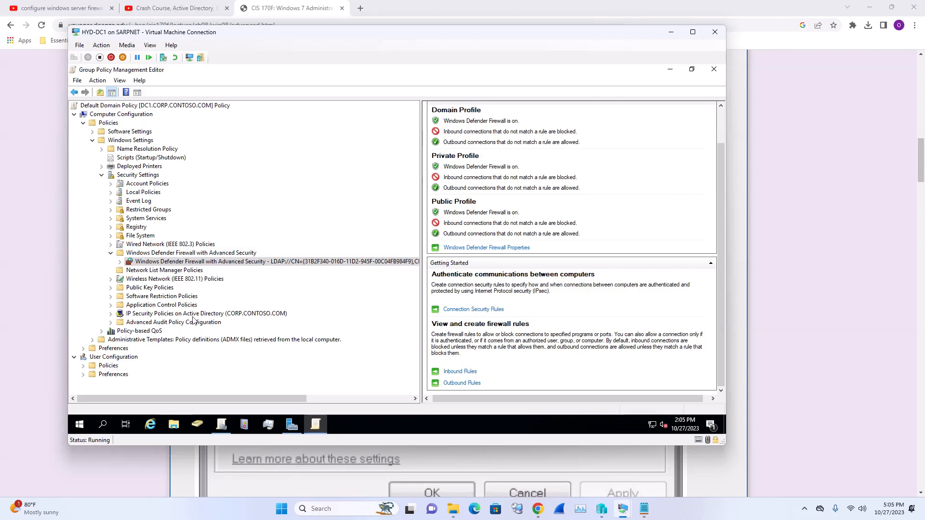
pyautogui.click(84, 125)
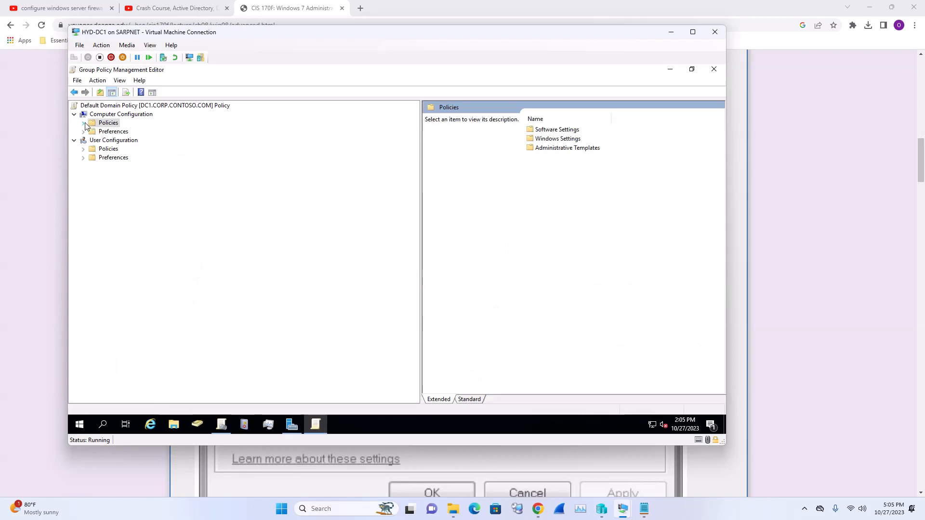